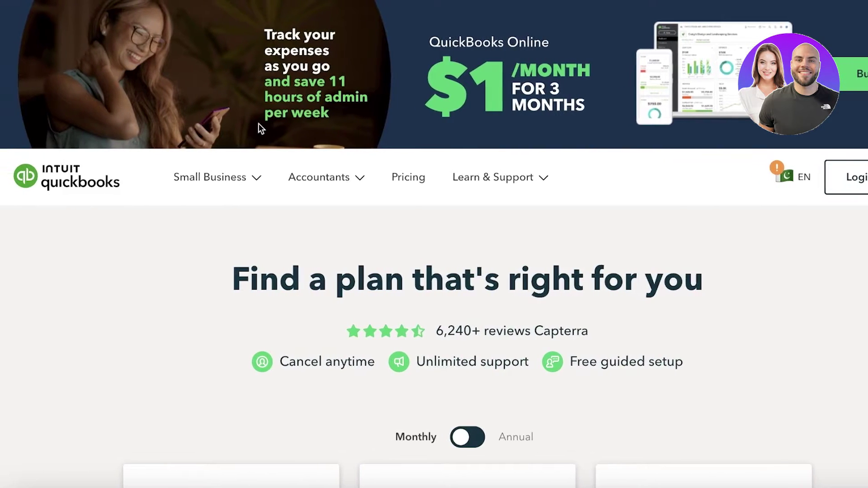
Scroll the QuickBooks pricing page down to the plan cards with the Monthly/Annual billing choice
{"action": "scroll", "coordinate": [578, 249], "scroll_direction": "down", "scroll_amount": 10}
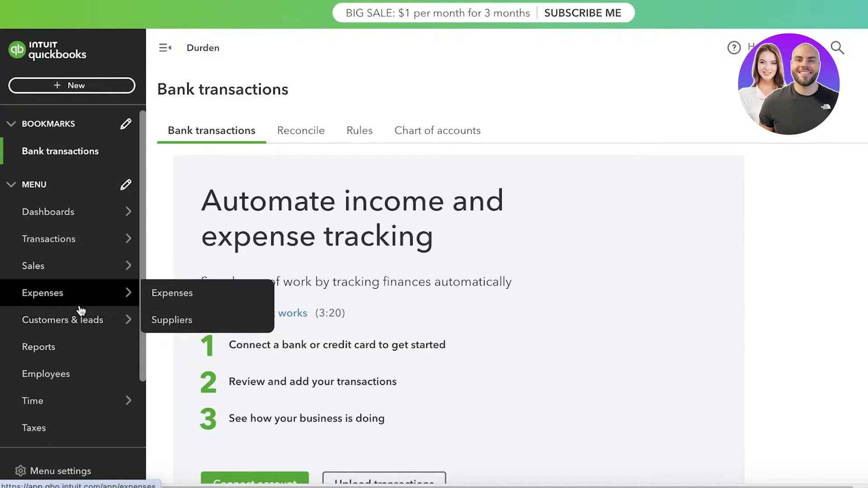
Preview the QuickBooks sidebar submenus, then open Expenses > Expenses
{"action": "mouse_move", "coordinate": [78, 319]}
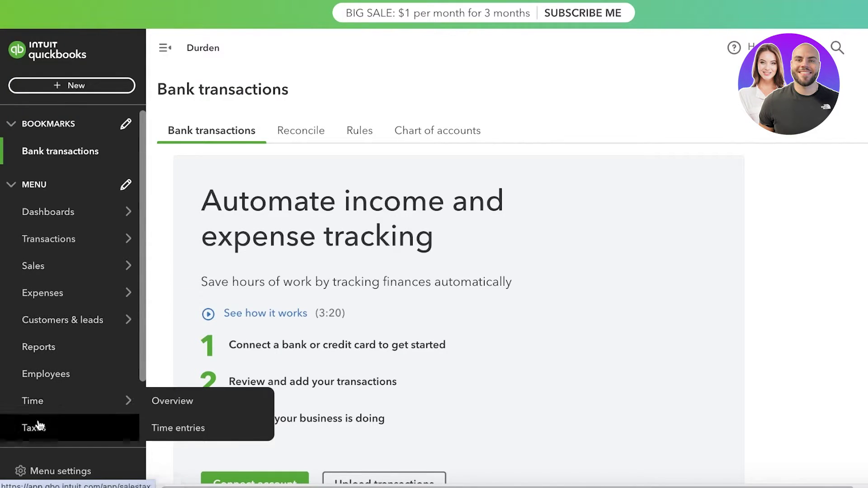
{"action": "scroll", "coordinate": [45, 420], "scroll_direction": "down", "scroll_amount": 2}
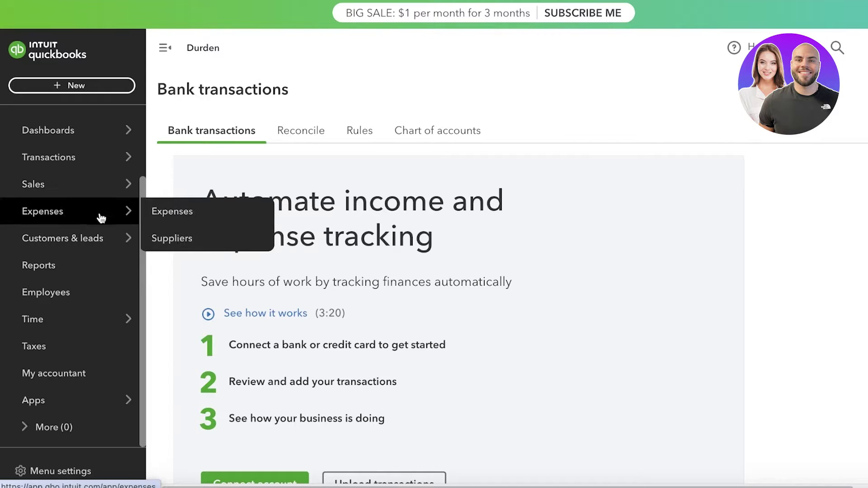
{"action": "mouse_move", "coordinate": [90, 183]}
{"action": "scroll", "coordinate": [85, 136], "scroll_direction": "up", "scroll_amount": 2}
{"action": "mouse_move", "coordinate": [86, 136]}
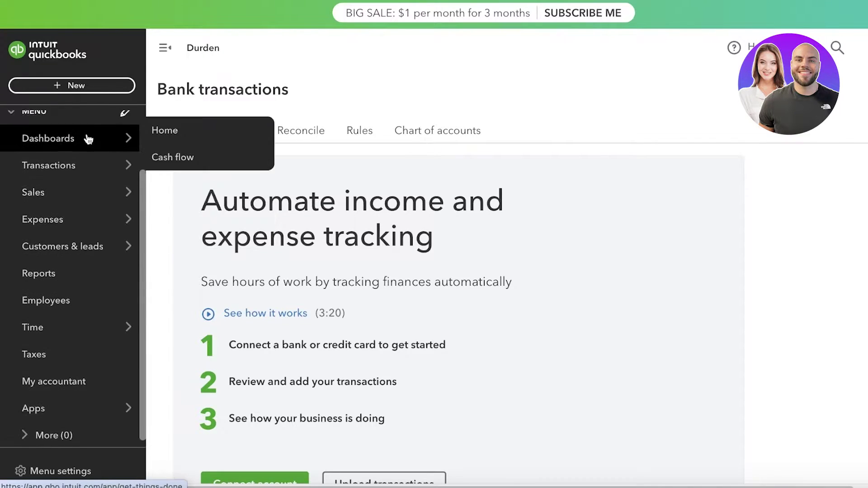
{"action": "scroll", "coordinate": [86, 162], "scroll_direction": "down", "scroll_amount": 1}
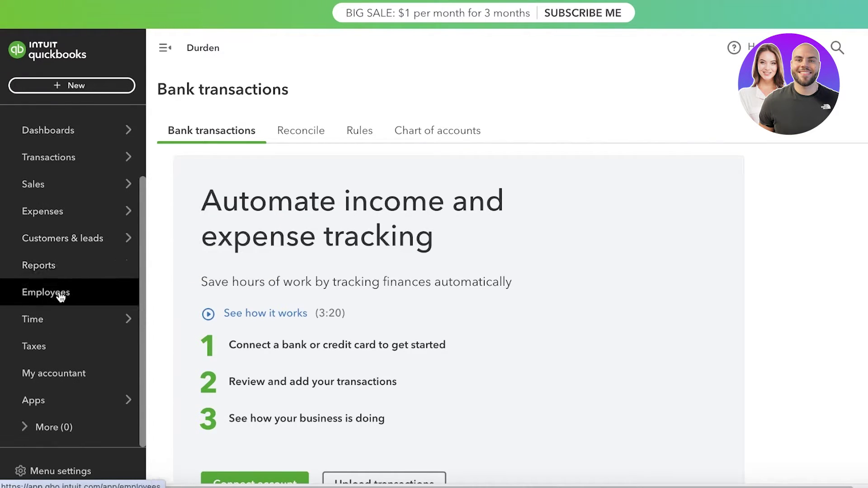
{"action": "mouse_move", "coordinate": [50, 326]}
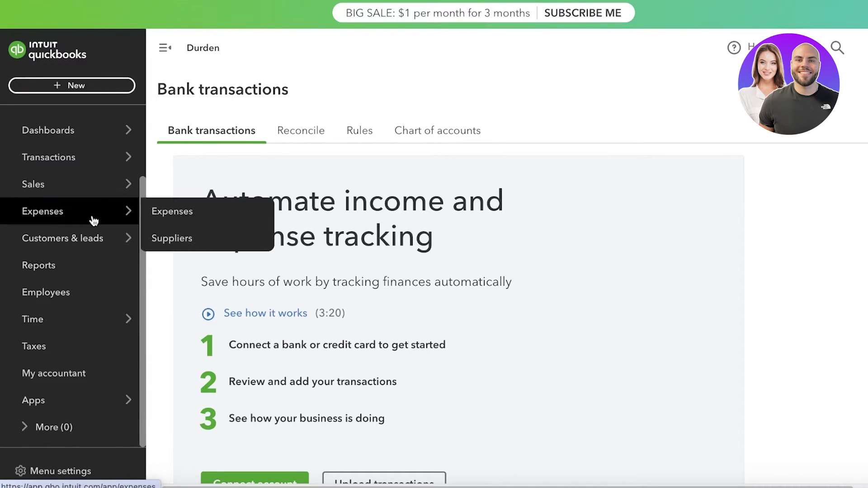
{"action": "mouse_move", "coordinate": [90, 243]}
{"action": "mouse_move", "coordinate": [93, 219]}
{"action": "left_click", "coordinate": [153, 215]}
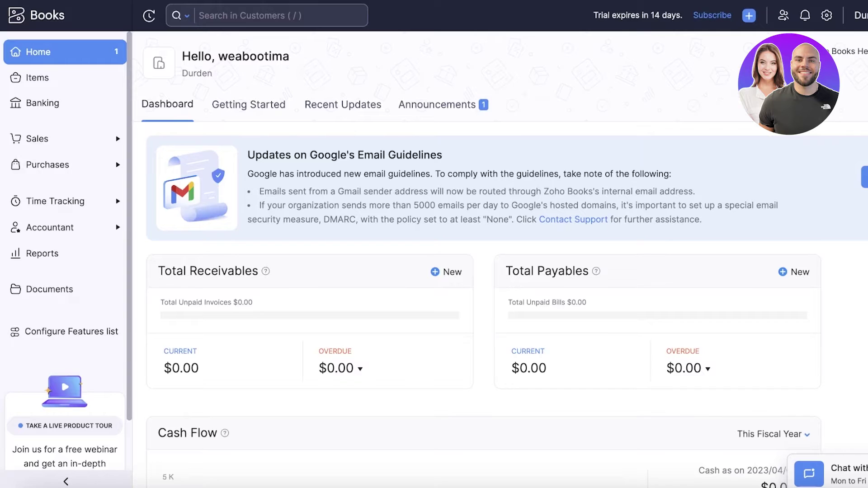
In Zoho Books, expand Sales, open the Invoices list and start a new invoice
{"action": "scroll", "coordinate": [54, 219], "scroll_direction": "down", "scroll_amount": 1}
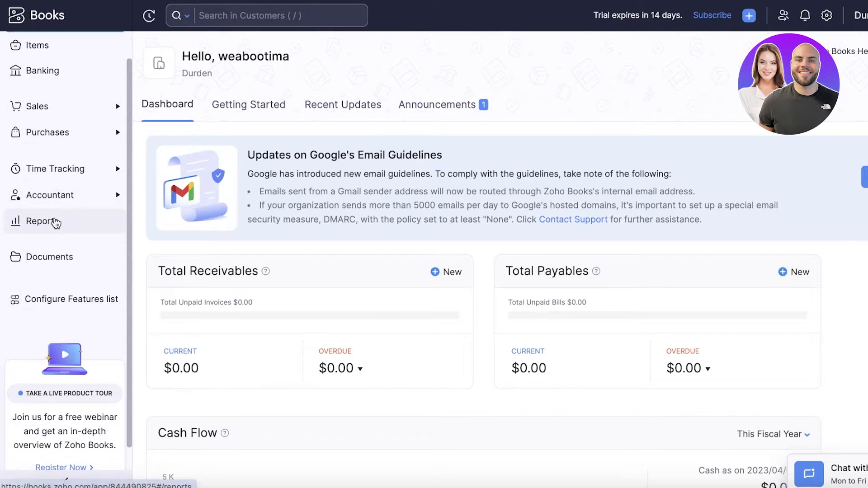
{"action": "scroll", "coordinate": [48, 172], "scroll_direction": "up", "scroll_amount": 1}
{"action": "left_click", "coordinate": [49, 158]}
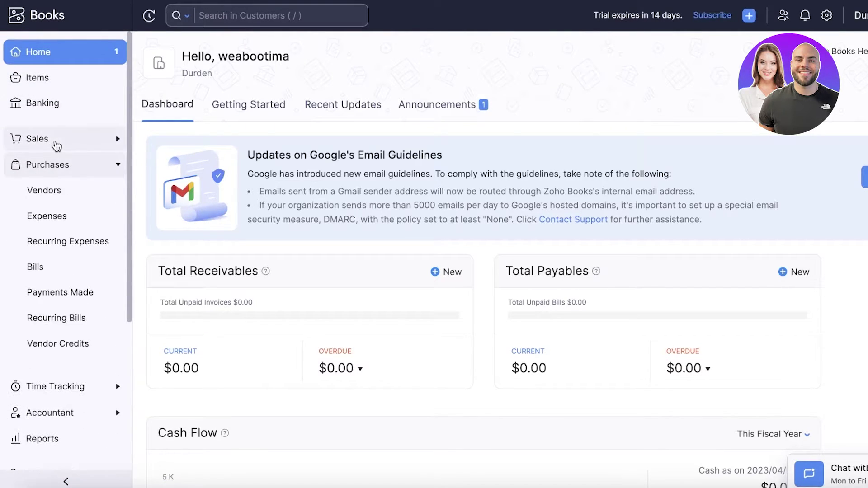
{"action": "left_click", "coordinate": [53, 141]}
{"action": "left_click", "coordinate": [39, 209]}
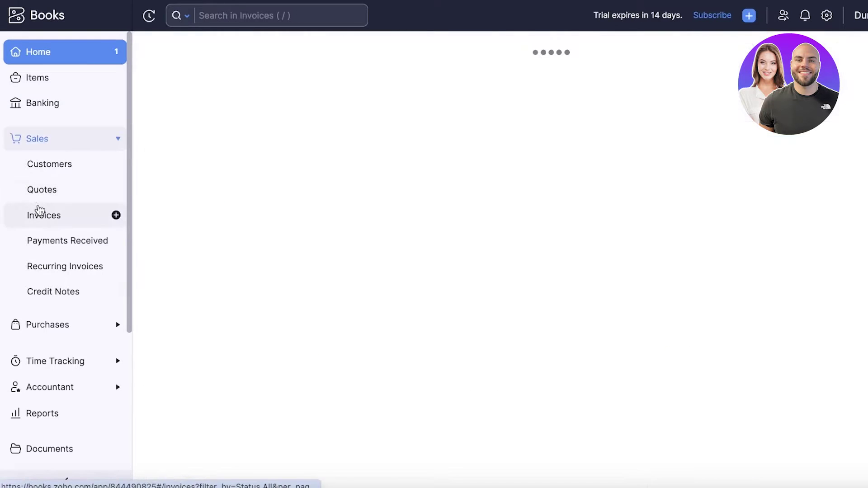
{"action": "left_click", "coordinate": [367, 374]}
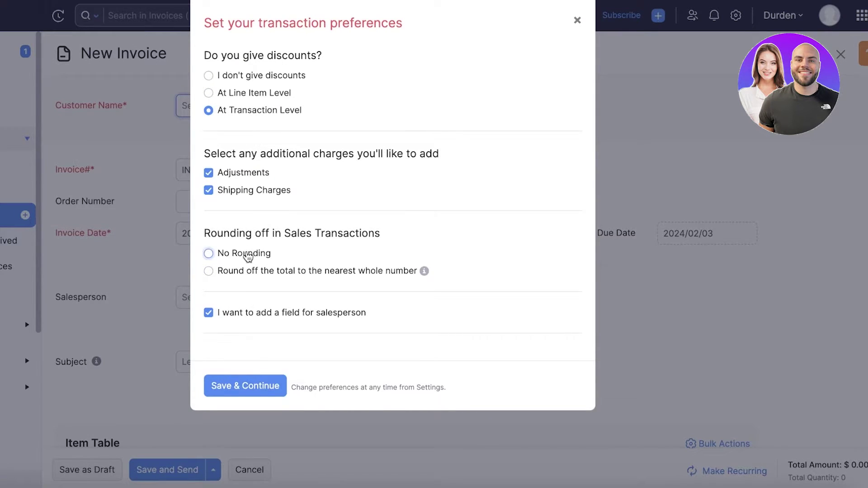
Save the transaction-level discount preferences and scroll through the blank New Invoice form
{"action": "left_click", "coordinate": [237, 392]}
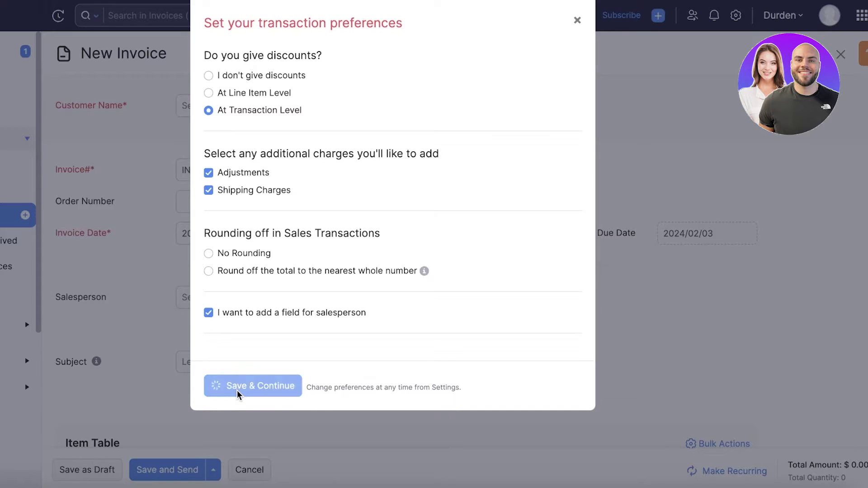
{"action": "scroll", "coordinate": [247, 128], "scroll_direction": "down", "scroll_amount": 10}
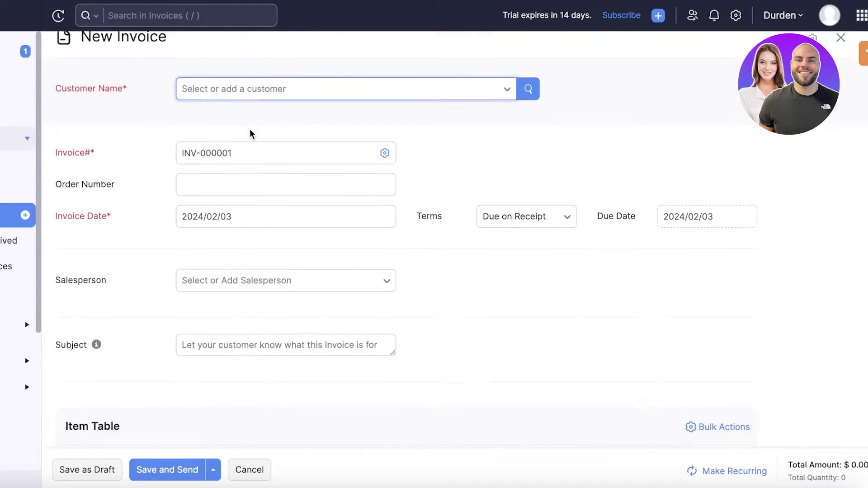
{"action": "scroll", "coordinate": [271, 162], "scroll_direction": "down", "scroll_amount": 2}
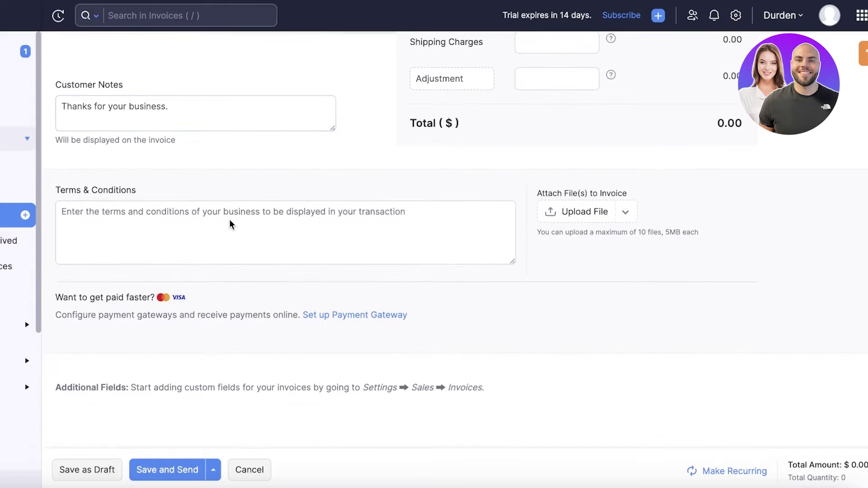
{"action": "left_click", "coordinate": [230, 223]}
{"action": "scroll", "coordinate": [310, 201], "scroll_direction": "up", "scroll_amount": 1}
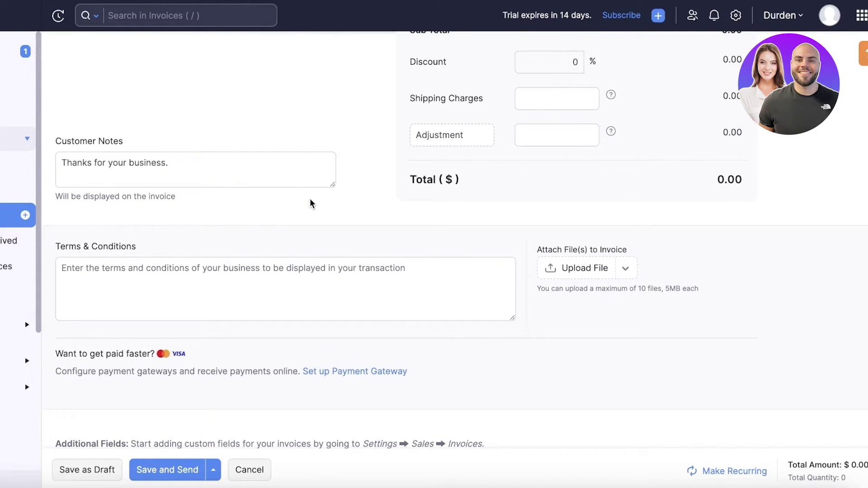
{"action": "scroll", "coordinate": [312, 201], "scroll_direction": "up", "scroll_amount": 5}
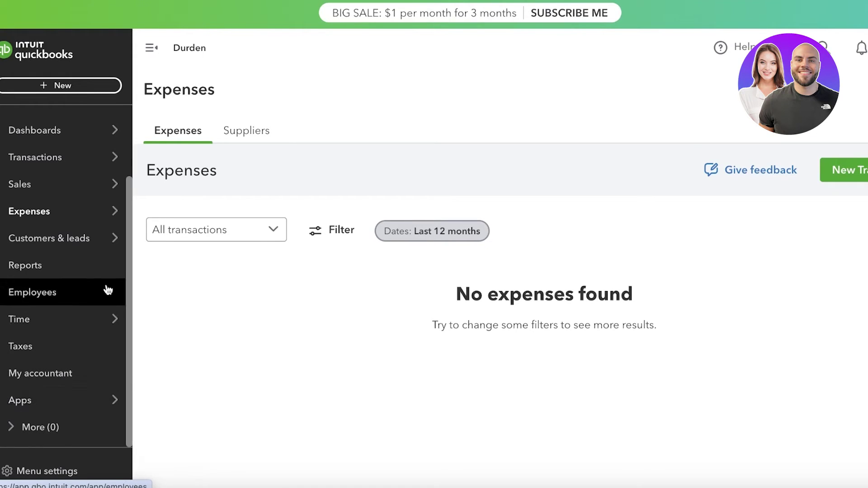
Open the QuickBooks Sales page showing the All sales overview and invoice introduction
{"action": "mouse_move", "coordinate": [101, 232]}
{"action": "left_click", "coordinate": [108, 184]}
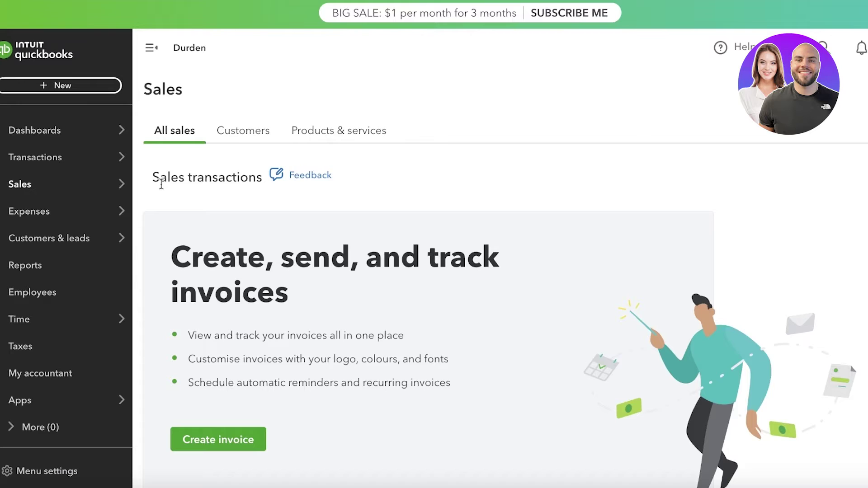
{"action": "mouse_move", "coordinate": [130, 214]}
{"action": "mouse_move", "coordinate": [31, 412]}
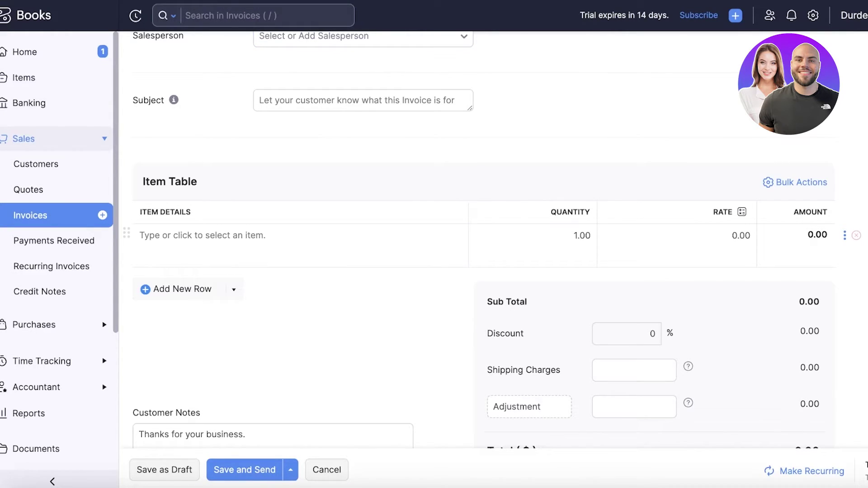
Open the Banking section from the Zoho Books sidebar
{"action": "left_click", "coordinate": [84, 112]}
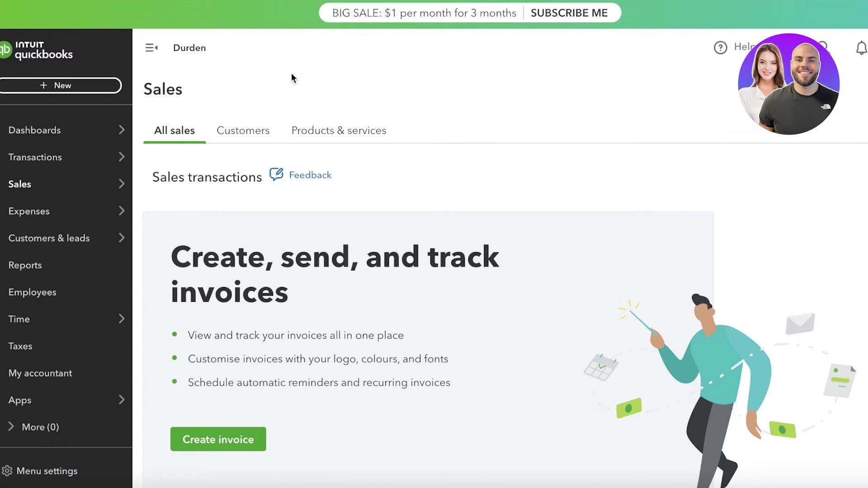
{"action": "mouse_move", "coordinate": [45, 241]}
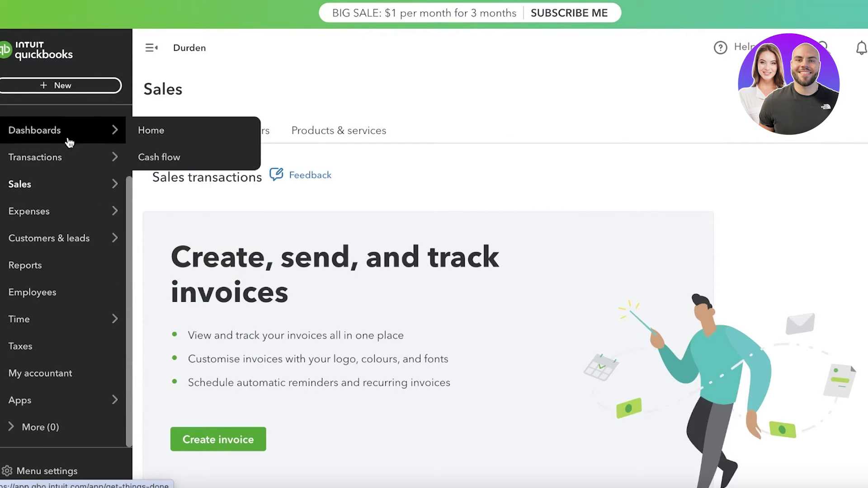
{"action": "scroll", "coordinate": [64, 180], "scroll_direction": "up", "scroll_amount": 2}
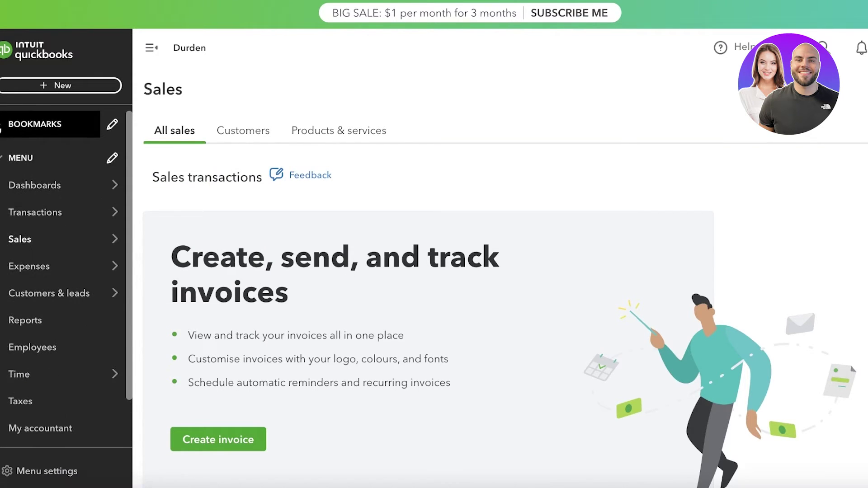
{"action": "scroll", "coordinate": [16, 184], "scroll_direction": "down", "scroll_amount": 2}
{"action": "mouse_move", "coordinate": [17, 413]}
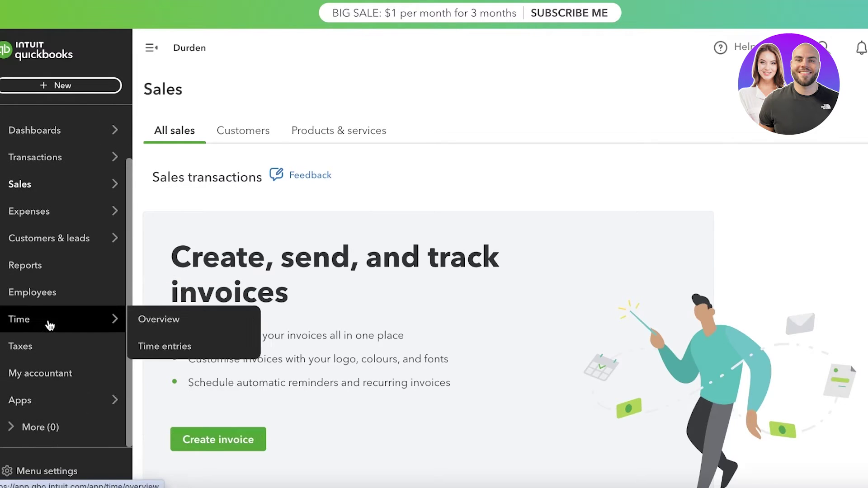
{"action": "mouse_move", "coordinate": [44, 218]}
{"action": "scroll", "coordinate": [49, 188], "scroll_direction": "up", "scroll_amount": 1}
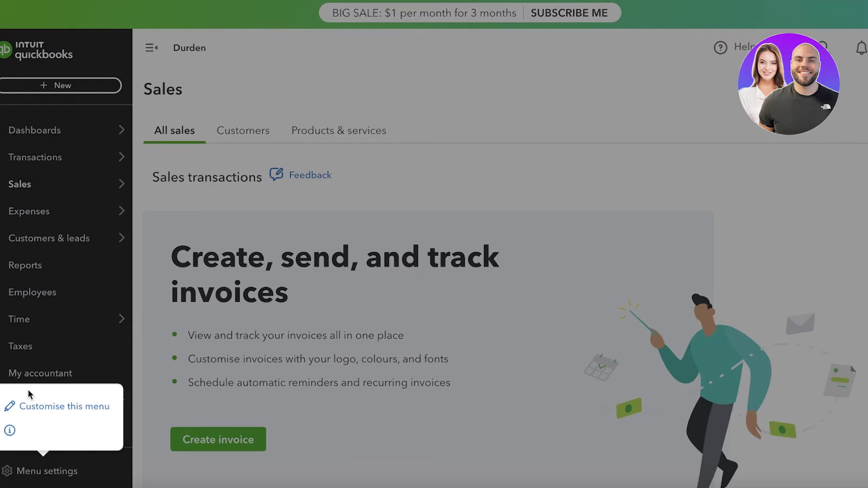
{"action": "left_click", "coordinate": [564, 141]}
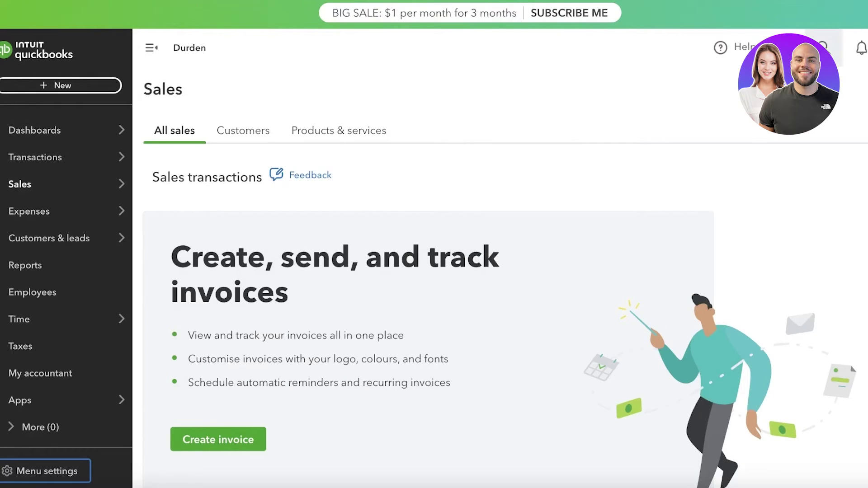
{"action": "left_click", "coordinate": [823, 48]}
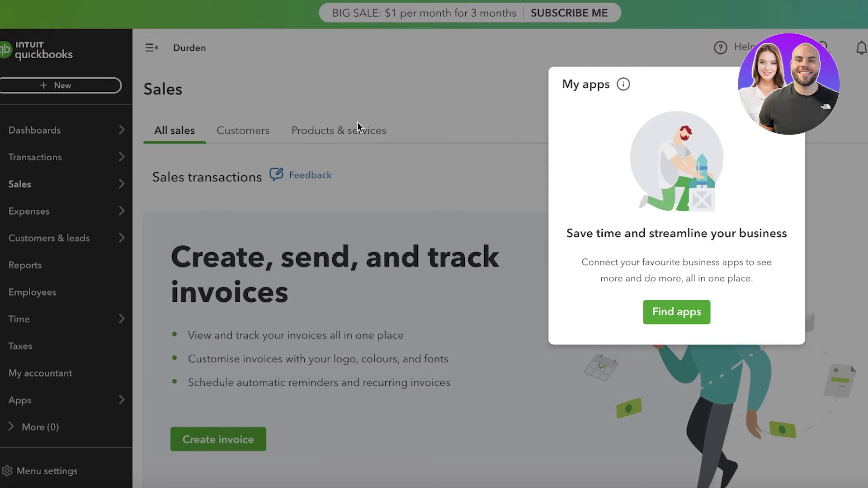
{"action": "left_click", "coordinate": [357, 122]}
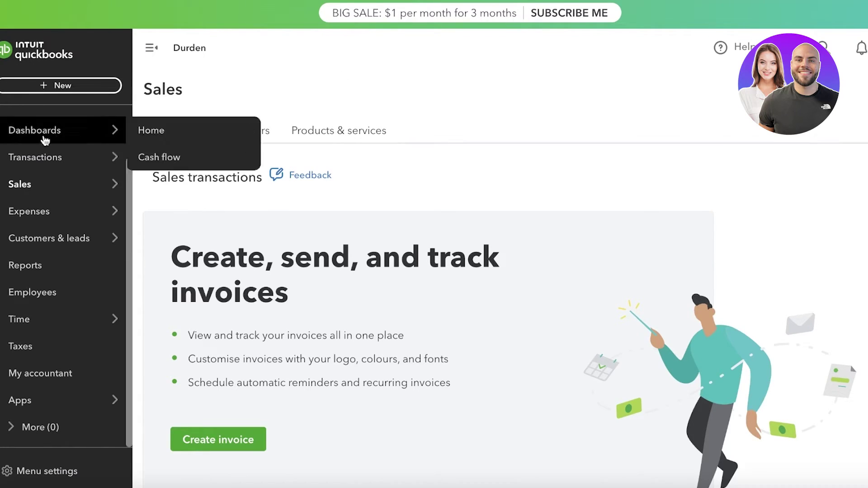
{"action": "mouse_move", "coordinate": [36, 210]}
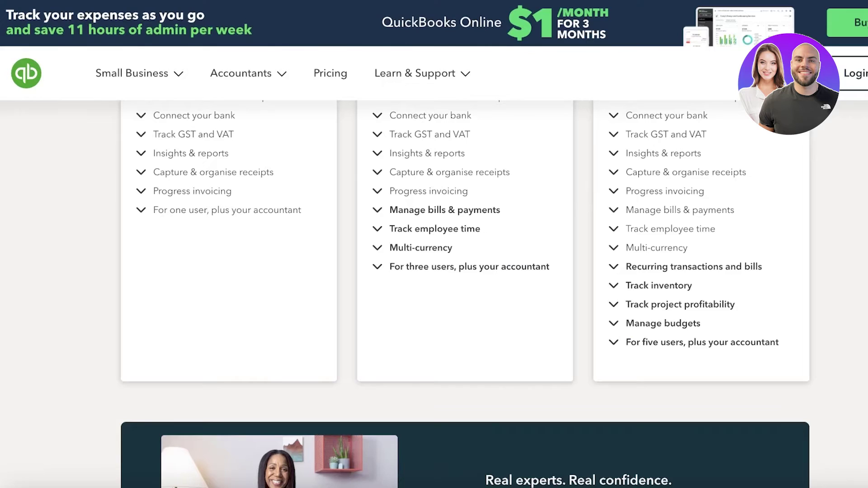
Scroll through the Simple Start, Essentials and Plus plan cards at US$1/mo and their feature lists
{"action": "scroll", "coordinate": [398, 200], "scroll_direction": "up", "scroll_amount": 7}
{"action": "scroll", "coordinate": [393, 199], "scroll_direction": "down", "scroll_amount": 5}
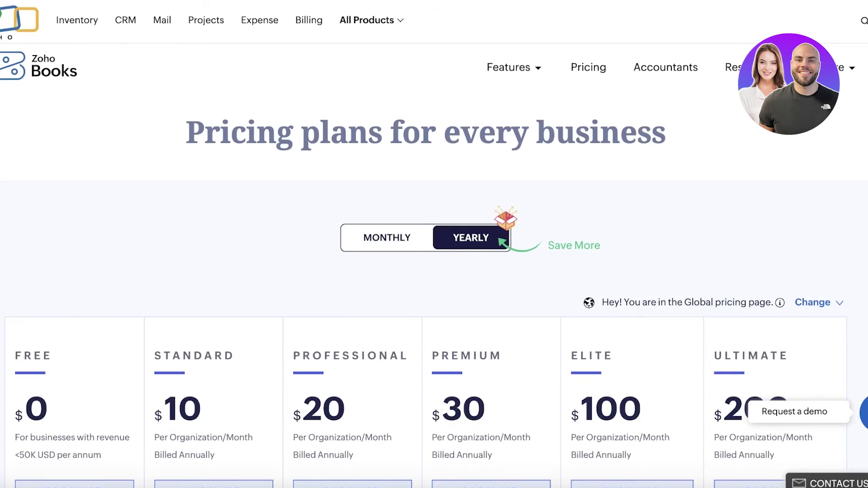
{"action": "scroll", "coordinate": [676, 84], "scroll_direction": "down", "scroll_amount": 8}
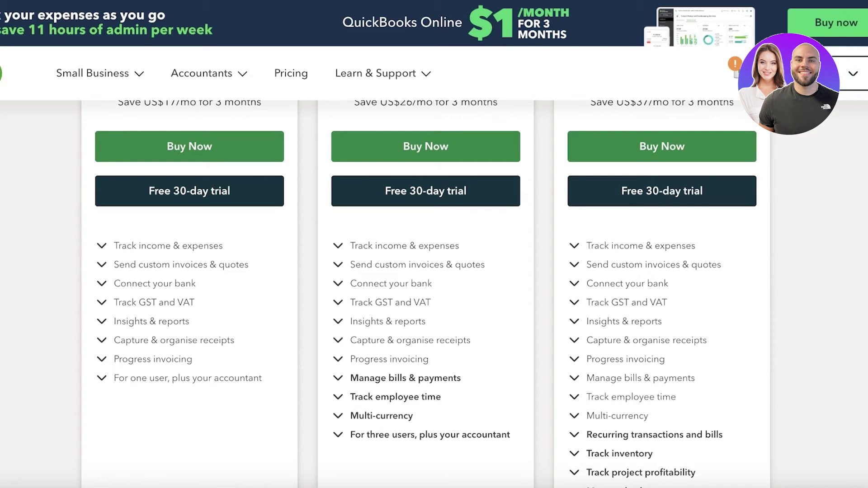
{"action": "scroll", "coordinate": [181, 199], "scroll_direction": "up", "scroll_amount": 8}
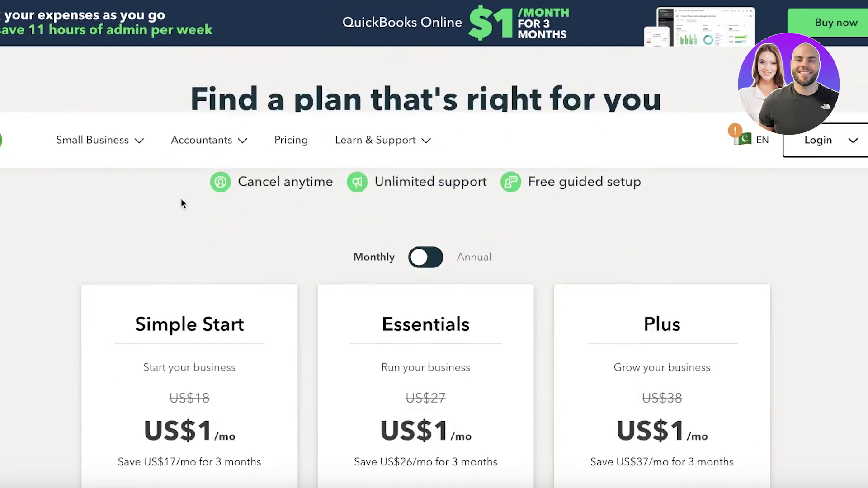
{"action": "scroll", "coordinate": [181, 157], "scroll_direction": "down", "scroll_amount": 7}
{"action": "scroll", "coordinate": [172, 137], "scroll_direction": "up", "scroll_amount": 1}
{"action": "scroll", "coordinate": [173, 137], "scroll_direction": "up", "scroll_amount": 4}
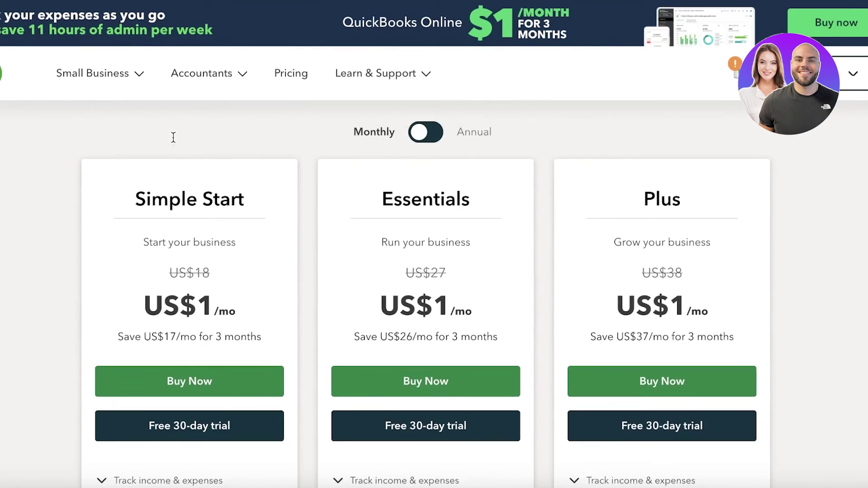
{"action": "scroll", "coordinate": [175, 140], "scroll_direction": "down", "scroll_amount": 1}
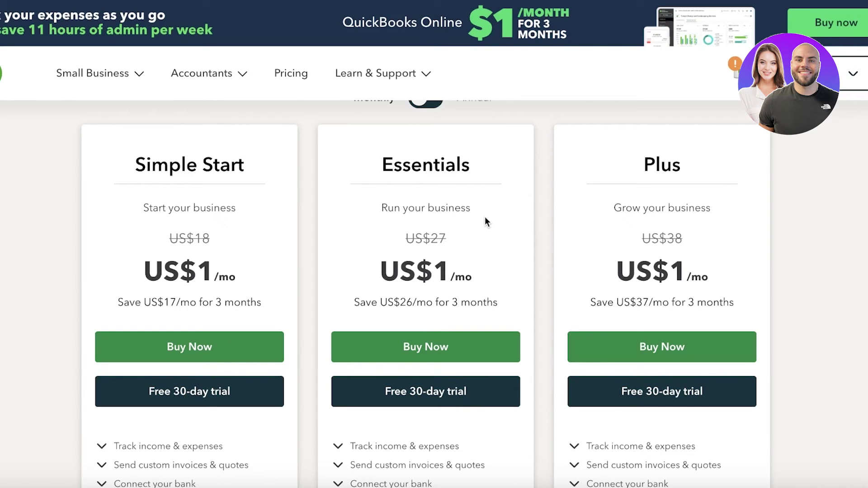
{"action": "scroll", "coordinate": [718, 214], "scroll_direction": "down", "scroll_amount": 5}
{"action": "scroll", "coordinate": [716, 217], "scroll_direction": "up", "scroll_amount": 3}
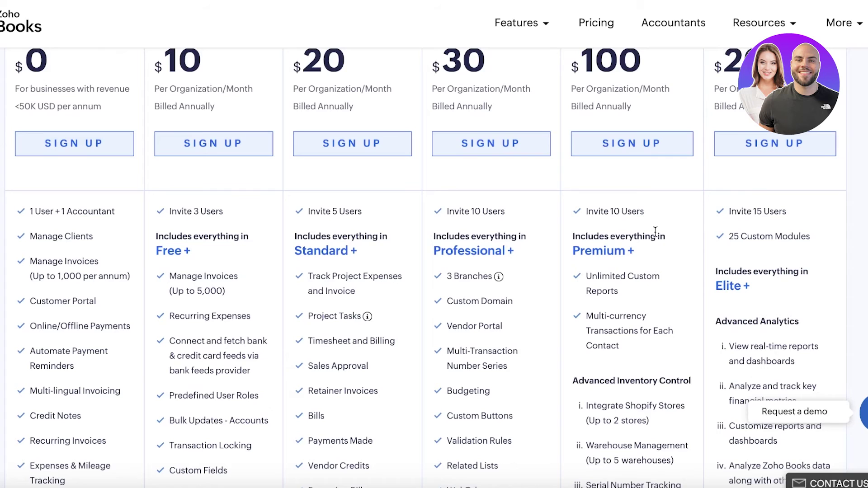
Review the Zoho Books yearly plans, Free at $0 through Ultimate at $200, and their features
{"action": "scroll", "coordinate": [653, 235], "scroll_direction": "up", "scroll_amount": 2}
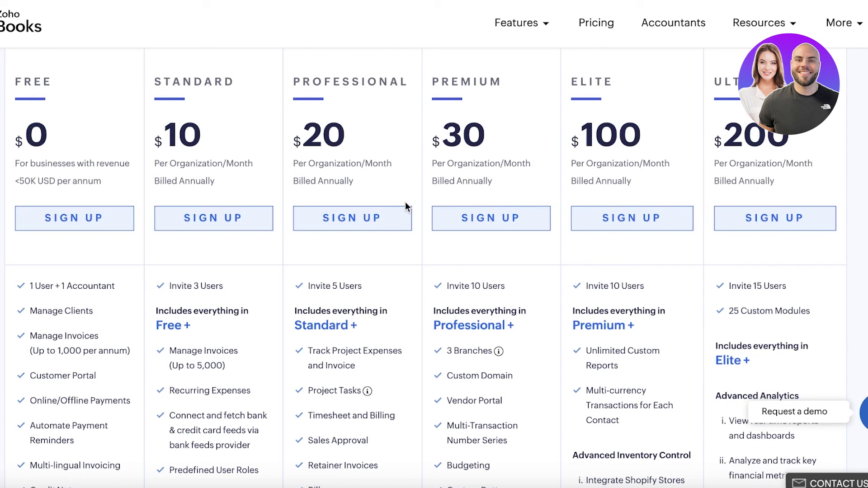
{"action": "scroll", "coordinate": [405, 207], "scroll_direction": "up", "scroll_amount": 3}
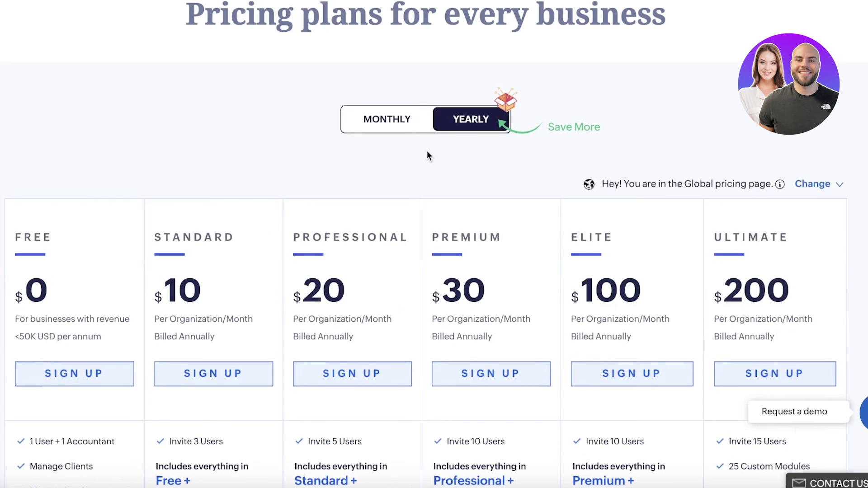
{"action": "scroll", "coordinate": [501, 113], "scroll_direction": "up", "scroll_amount": 2}
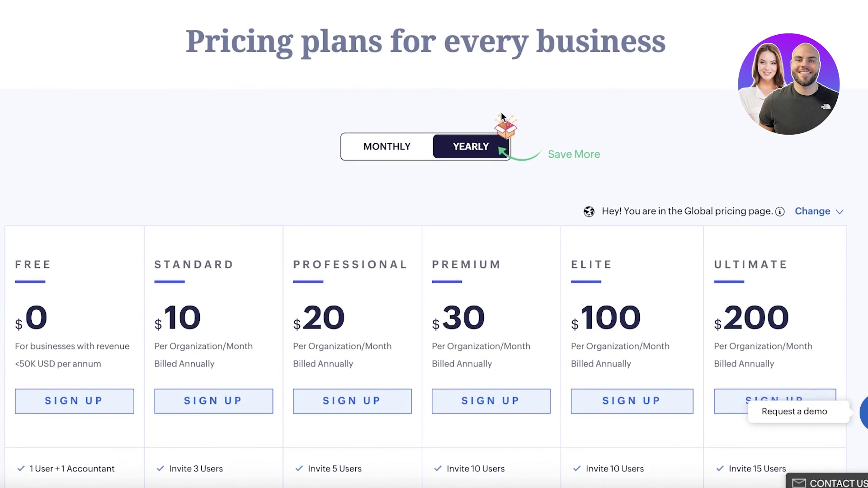
{"action": "scroll", "coordinate": [502, 113], "scroll_direction": "down", "scroll_amount": 1}
{"action": "scroll", "coordinate": [506, 116], "scroll_direction": "down", "scroll_amount": 3}
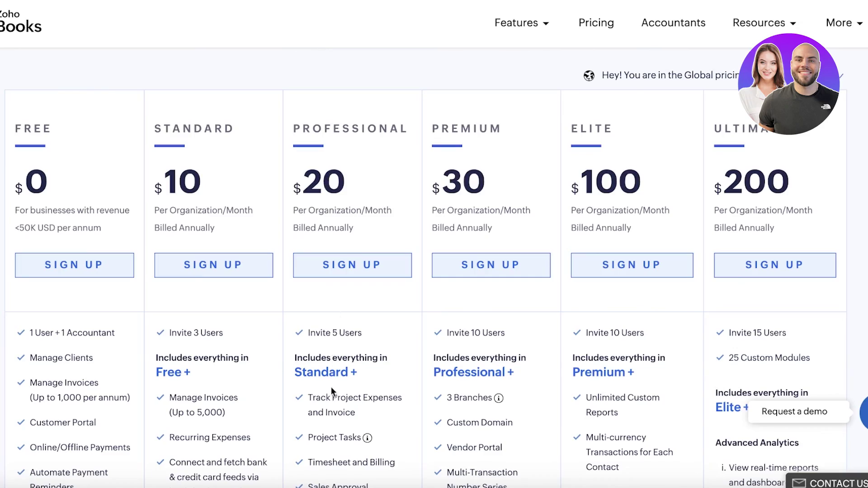
{"action": "scroll", "coordinate": [331, 390], "scroll_direction": "down", "scroll_amount": 8}
{"action": "scroll", "coordinate": [325, 357], "scroll_direction": "down", "scroll_amount": 3}
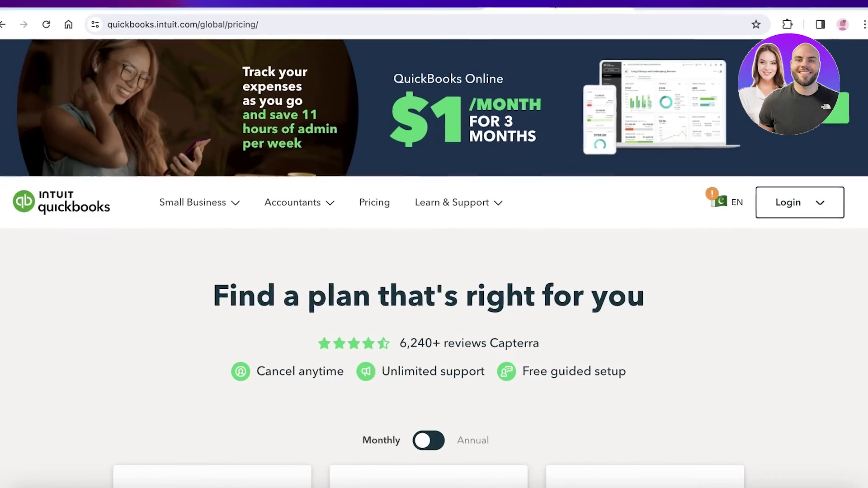
{"action": "scroll", "coordinate": [490, 157], "scroll_direction": "down", "scroll_amount": 5}
{"action": "scroll", "coordinate": [489, 156], "scroll_direction": "up", "scroll_amount": 2}
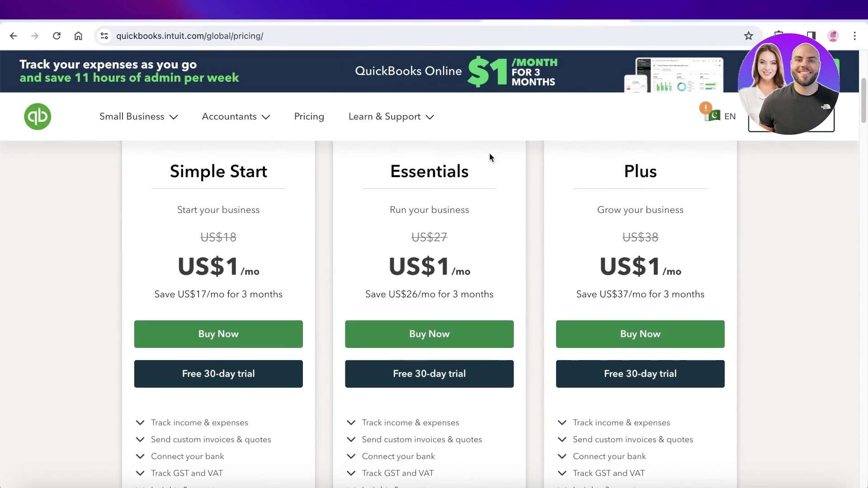